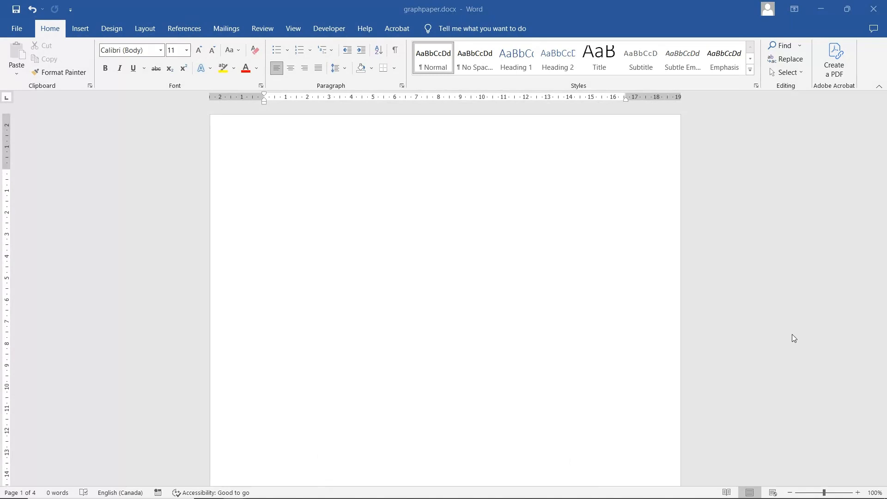
Step: Draw a rectangle about 14 cm wide and 14.4 cm high on the first page
click(78, 29)
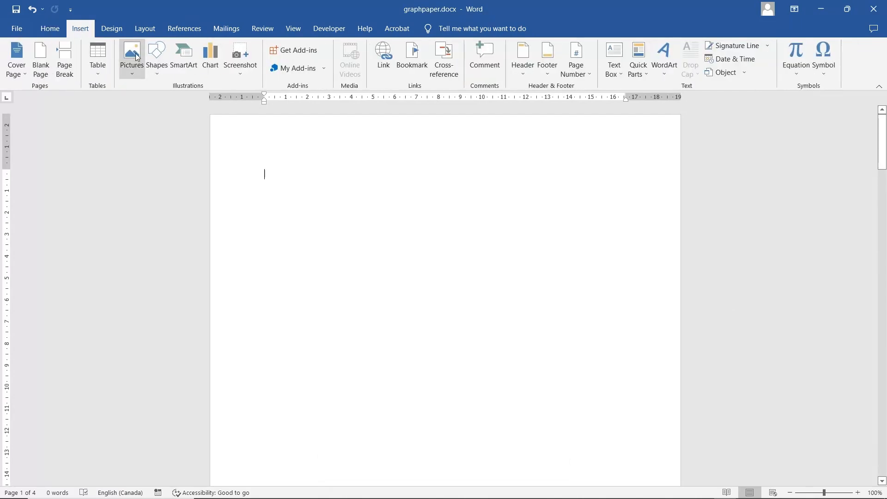
click(156, 57)
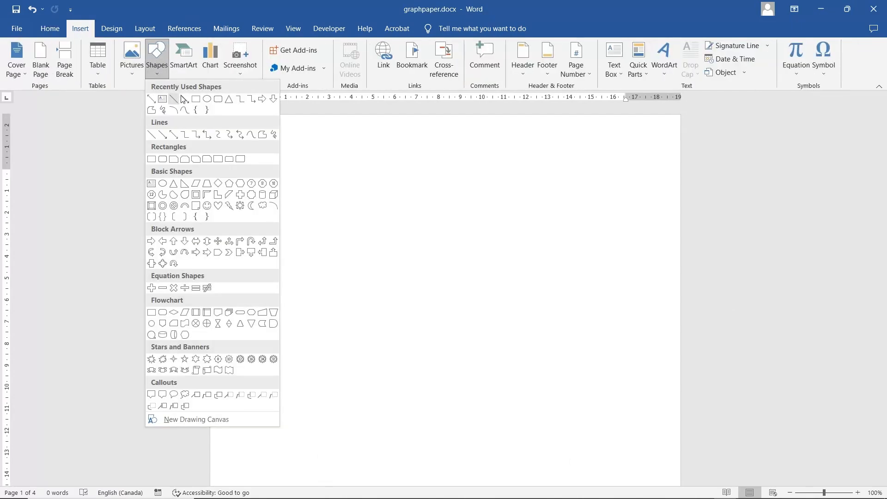
click(196, 99)
drag(314, 162, 620, 476)
Step: Enlarge the rectangle to about 16.45 cm wide and 23.11 cm high so it fills the area between the page margins
scroll(622, 421, down, 3)
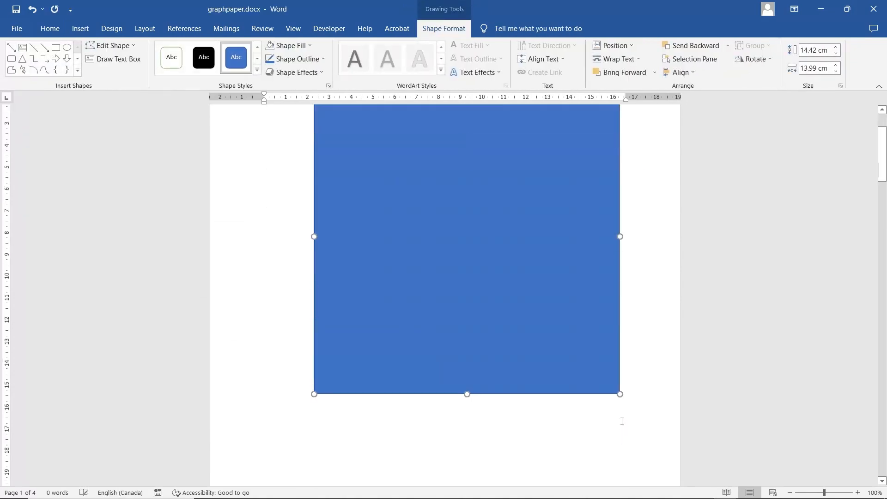
scroll(622, 421, down, 3)
drag(620, 312, 624, 470)
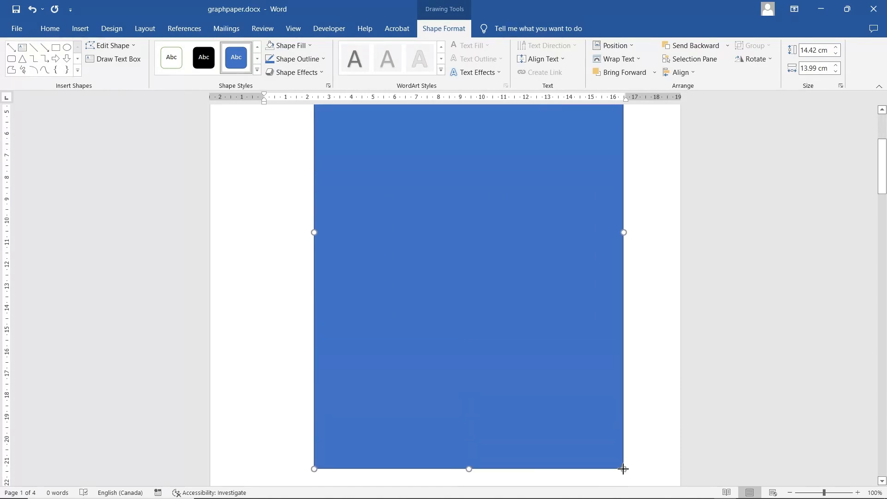
drag(314, 233, 258, 231)
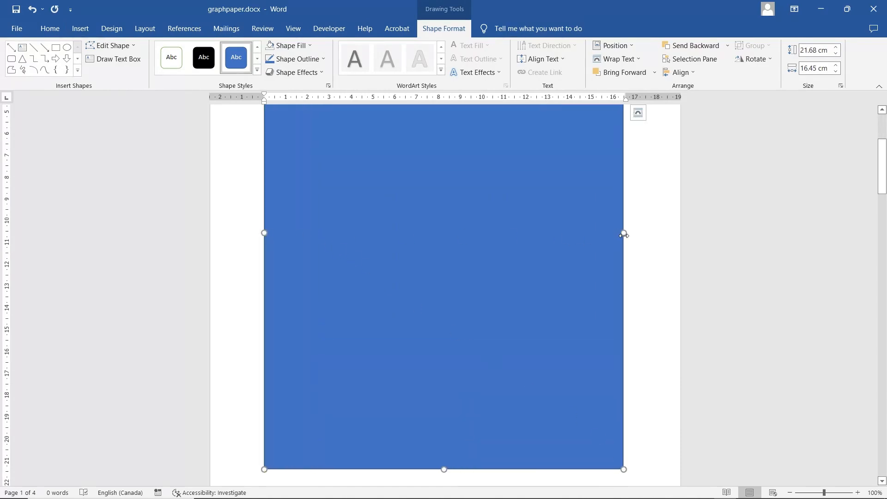
scroll(624, 320, down, 5)
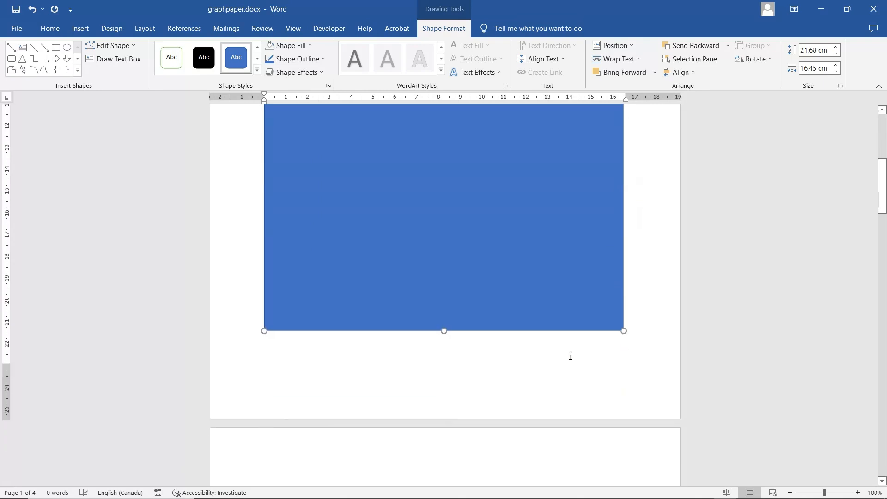
drag(444, 330, 445, 360)
scroll(482, 324, up, 7)
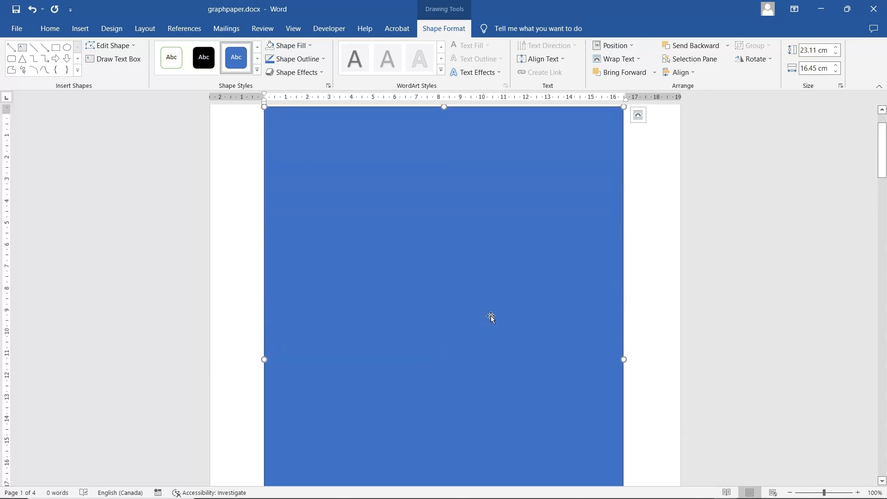
Step: Set the rectangle's layout to Fix position on page
scroll(660, 327, down, 4)
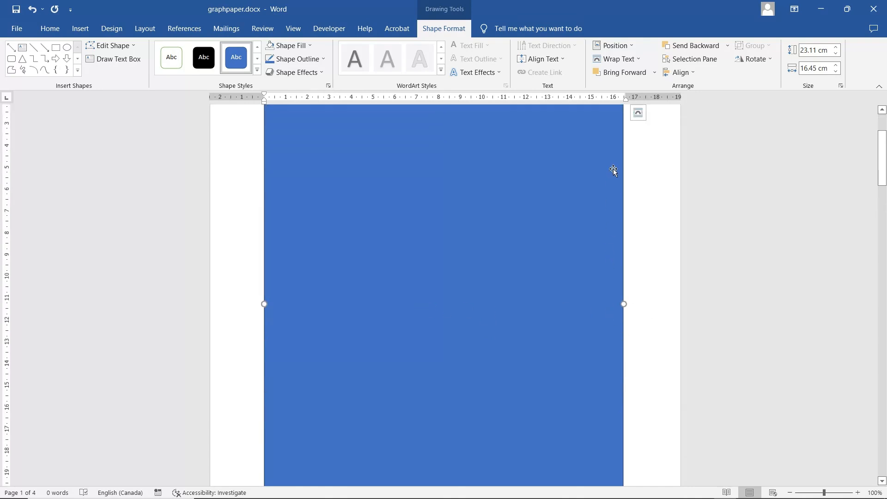
click(640, 113)
click(680, 262)
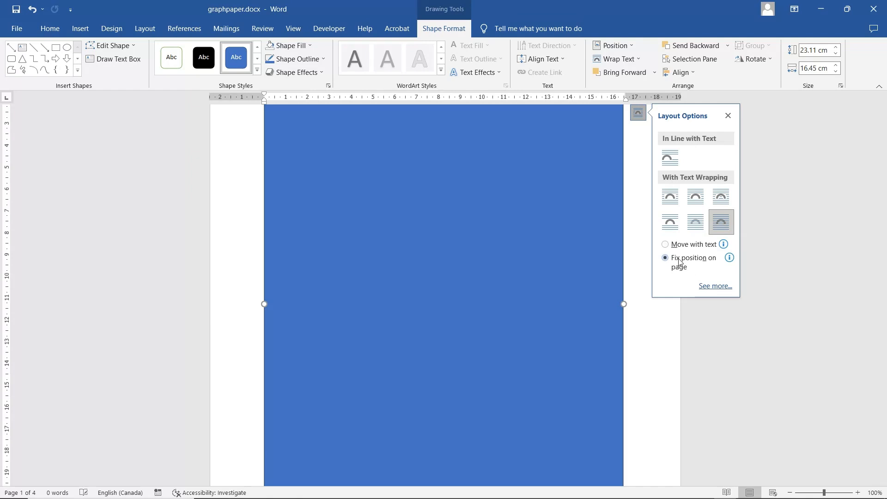
click(640, 241)
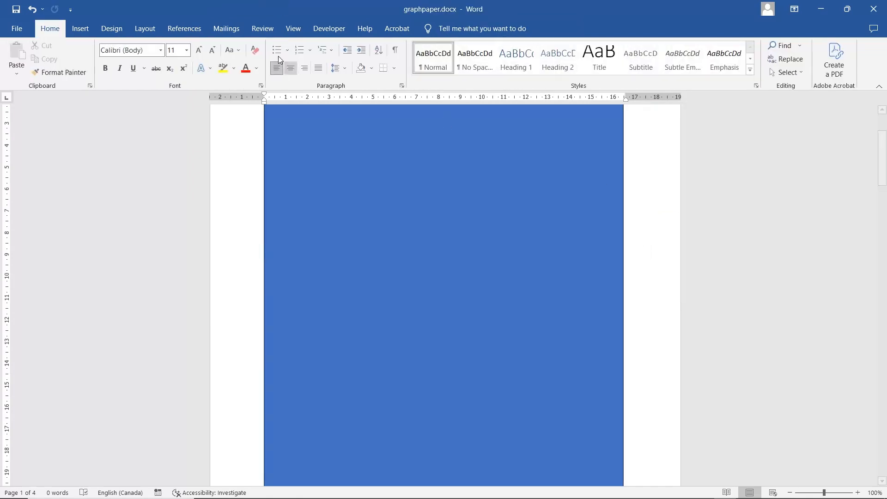
scroll(666, 205, up, 2)
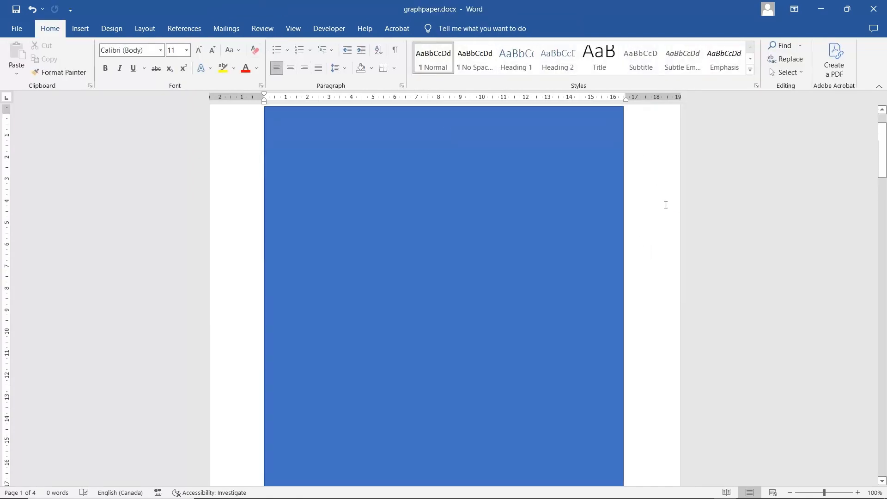
Step: Remove the rectangle's fill and give it a medium grey outline
click(559, 216)
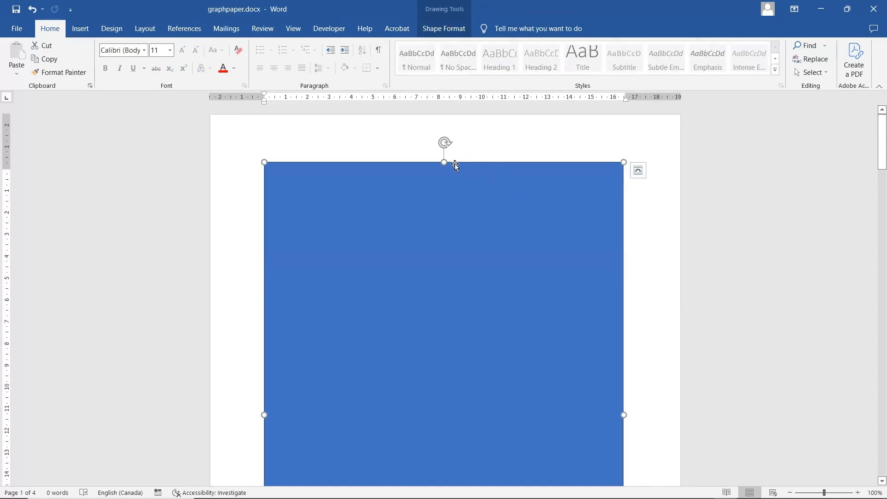
click(435, 32)
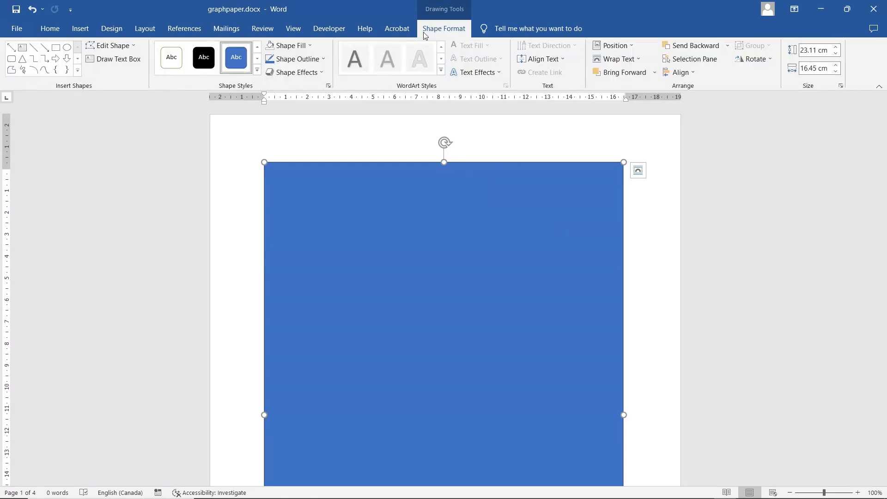
click(291, 44)
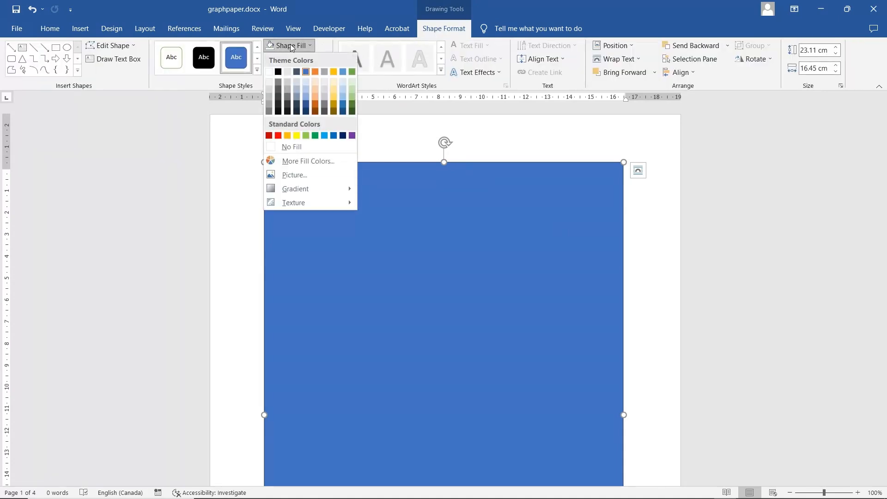
click(301, 146)
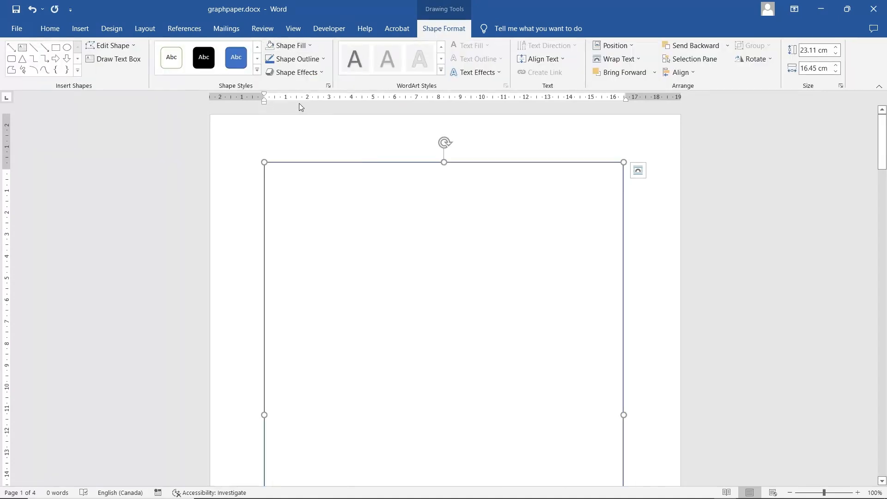
click(296, 60)
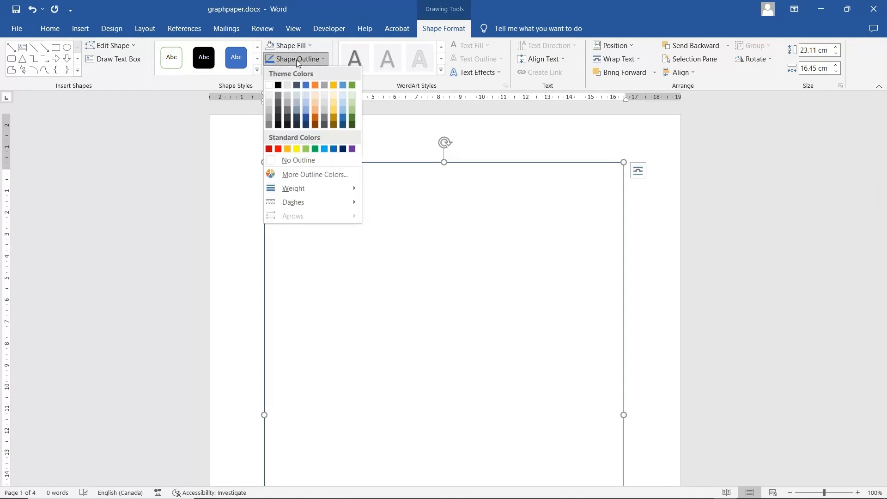
click(271, 120)
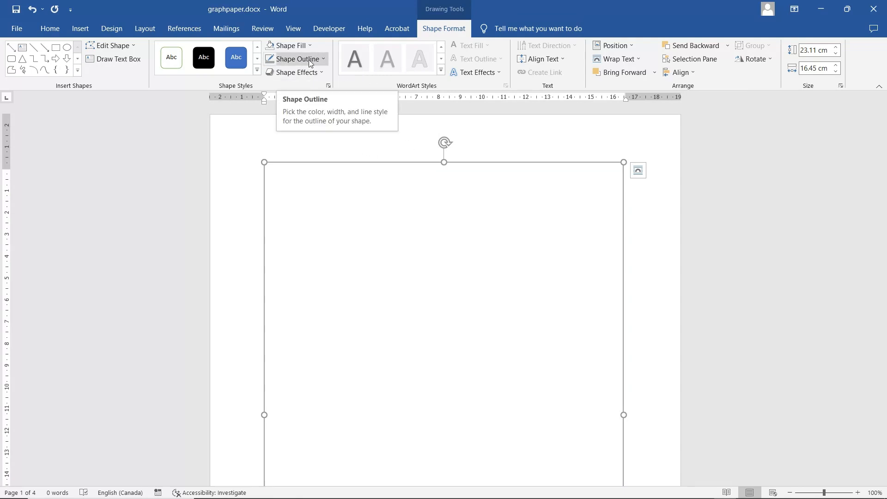
Step: Open the Format Shape settings for the rectangle
click(329, 86)
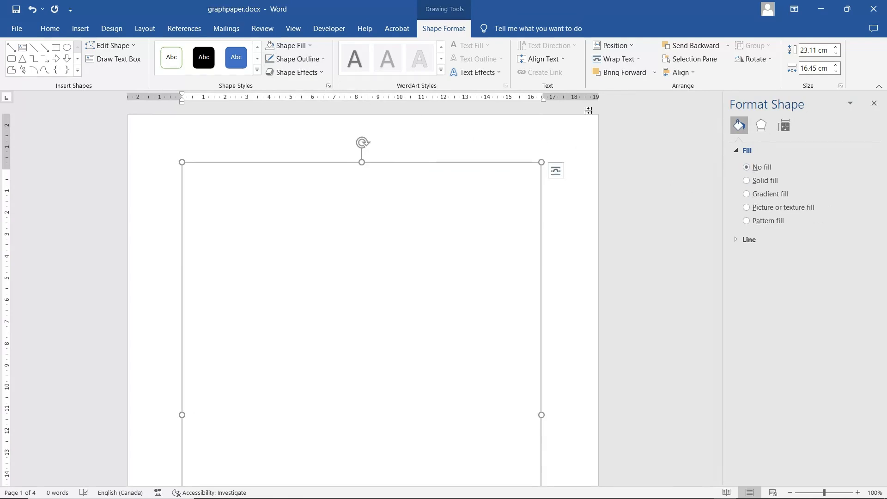
click(507, 214)
right_click(507, 214)
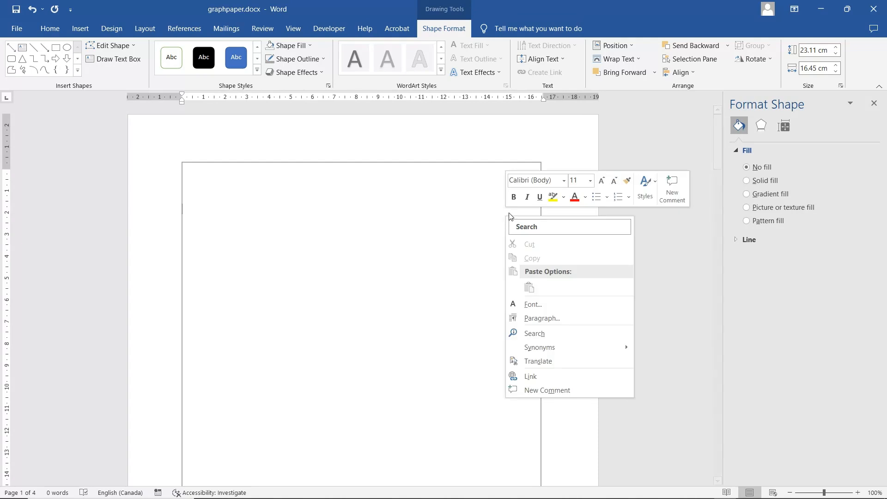
click(661, 268)
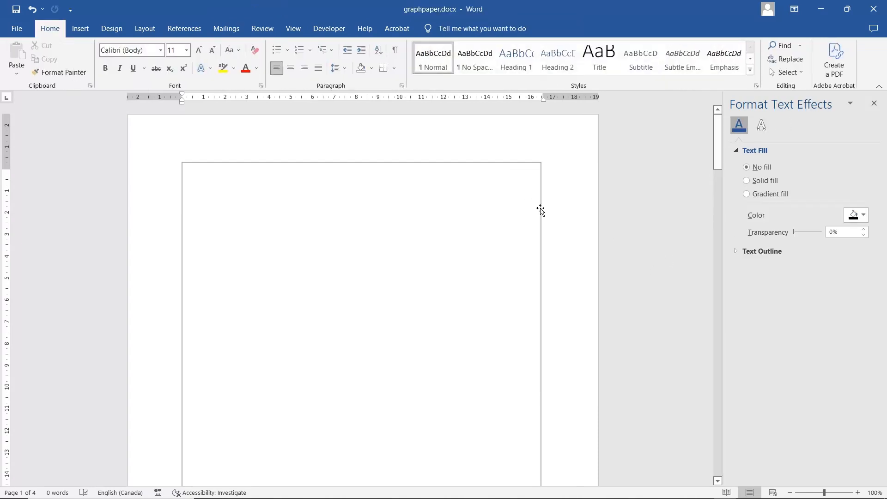
click(542, 210)
right_click(542, 211)
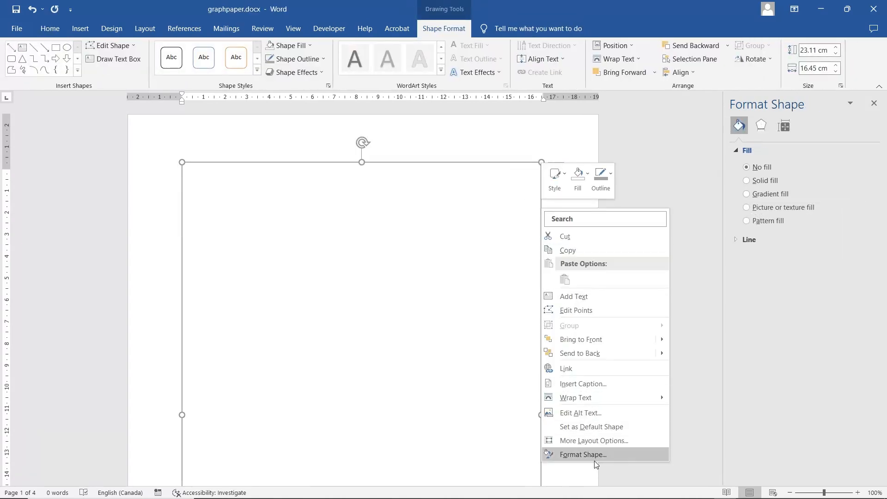
click(583, 455)
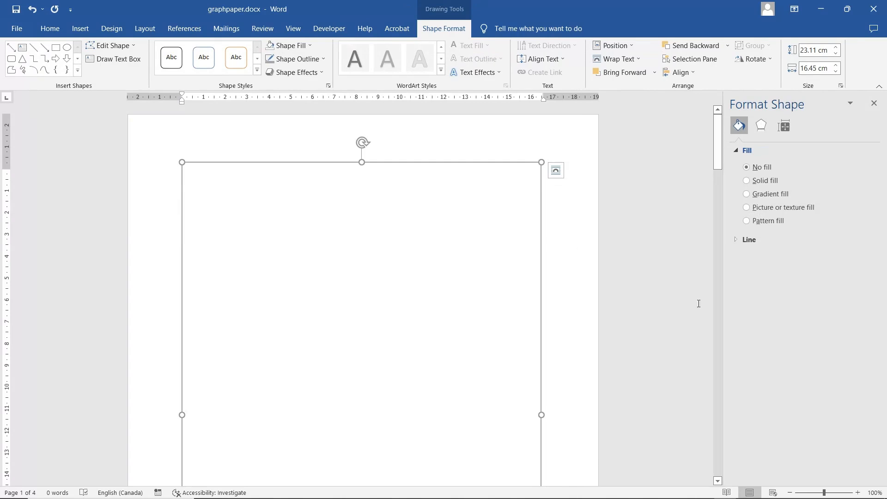
Step: Give the rectangle a Large grid pattern fill with a light grey foreground colour
click(761, 220)
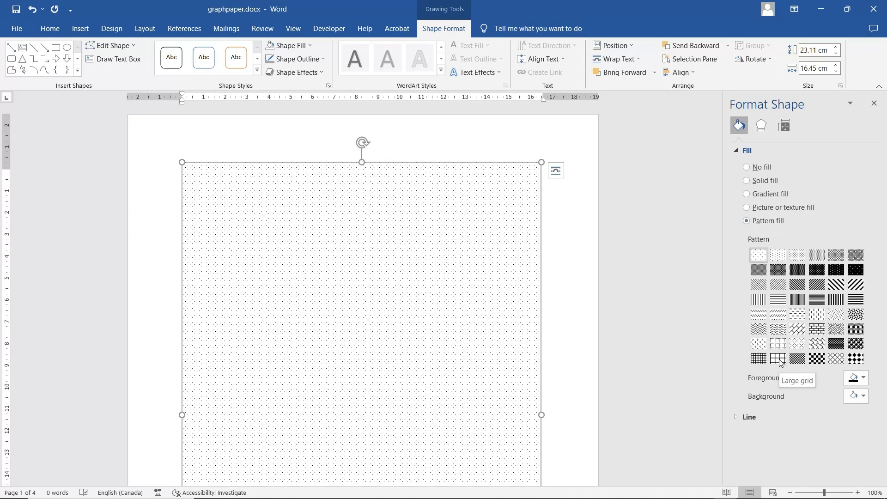
click(864, 378)
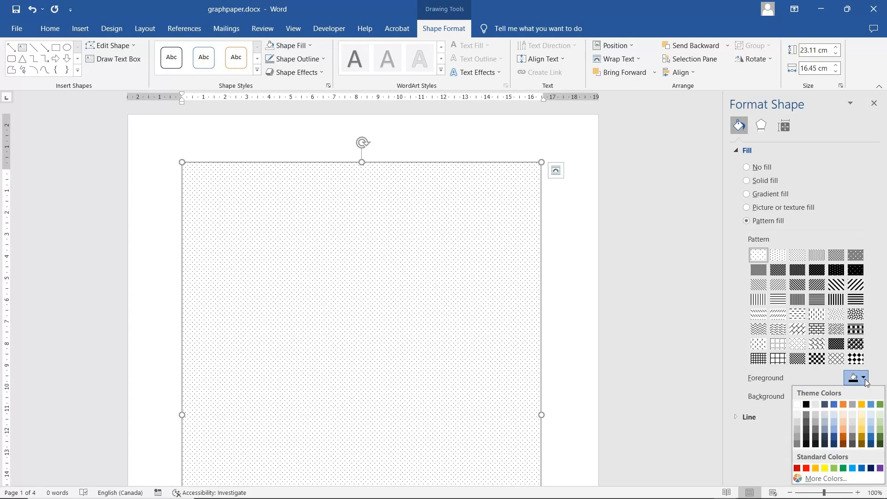
click(796, 431)
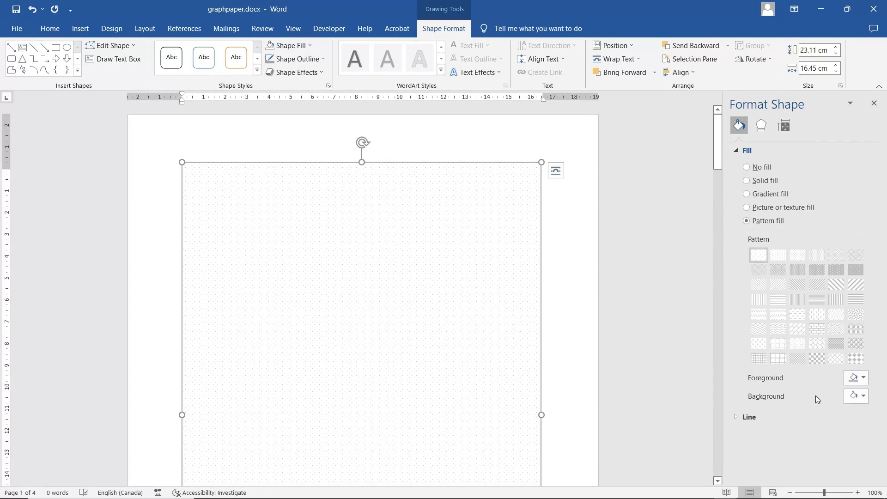
click(779, 360)
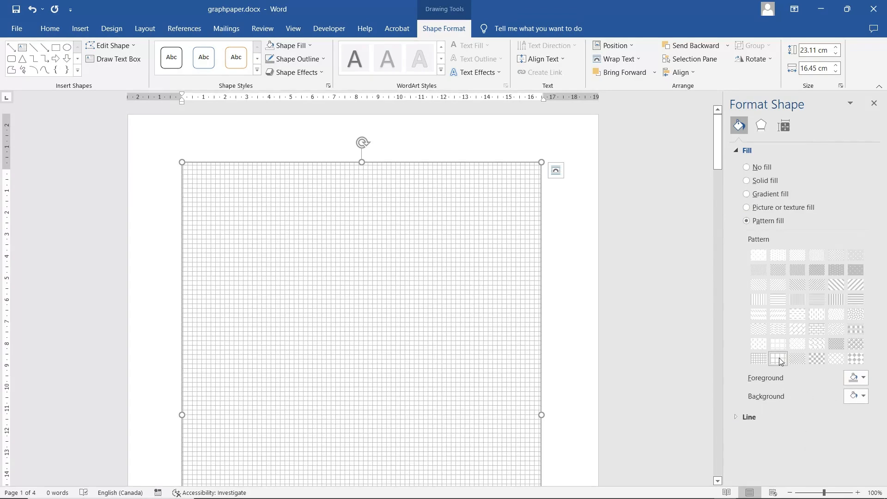
Step: Try the palest green as the grid pattern's foreground colour and switch it back to light grey
click(863, 378)
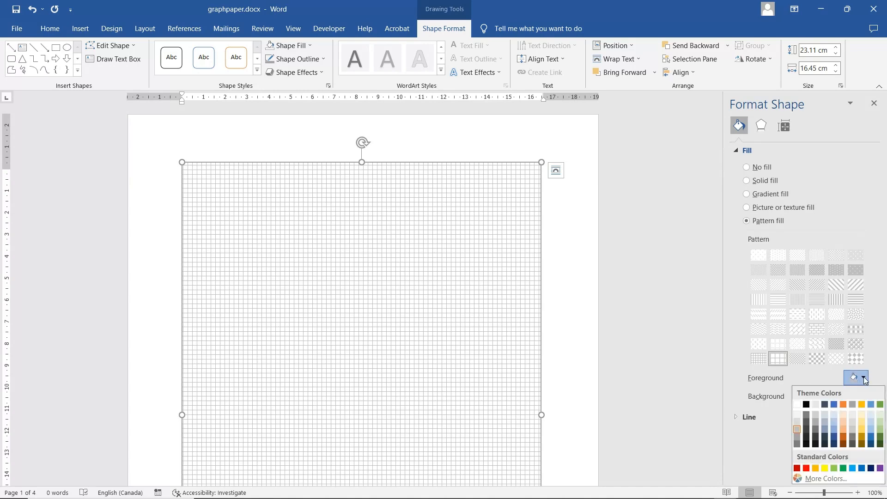
click(881, 415)
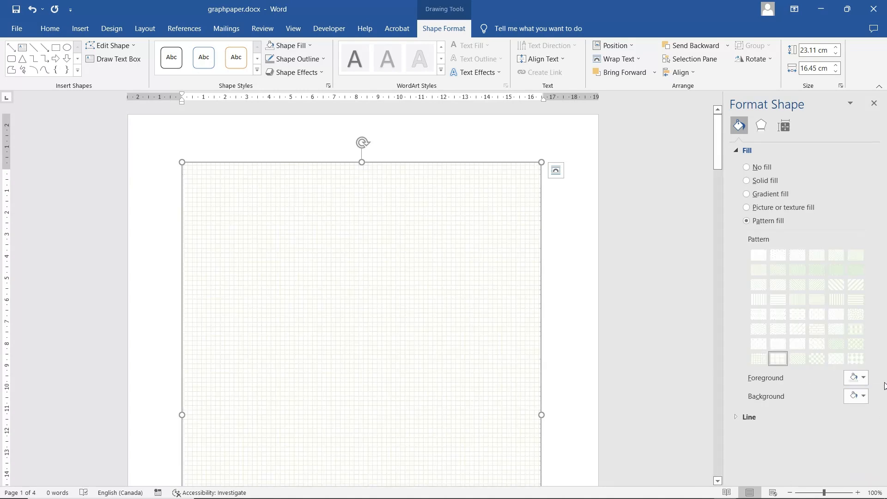
click(862, 377)
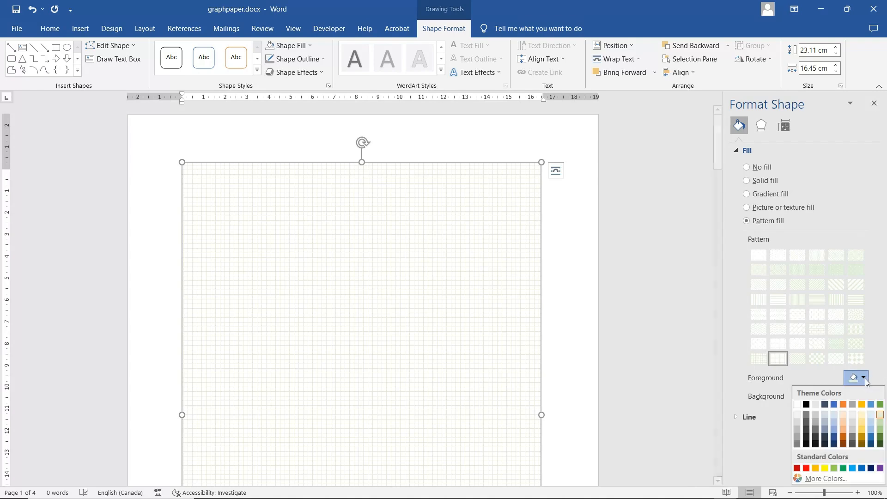
click(797, 431)
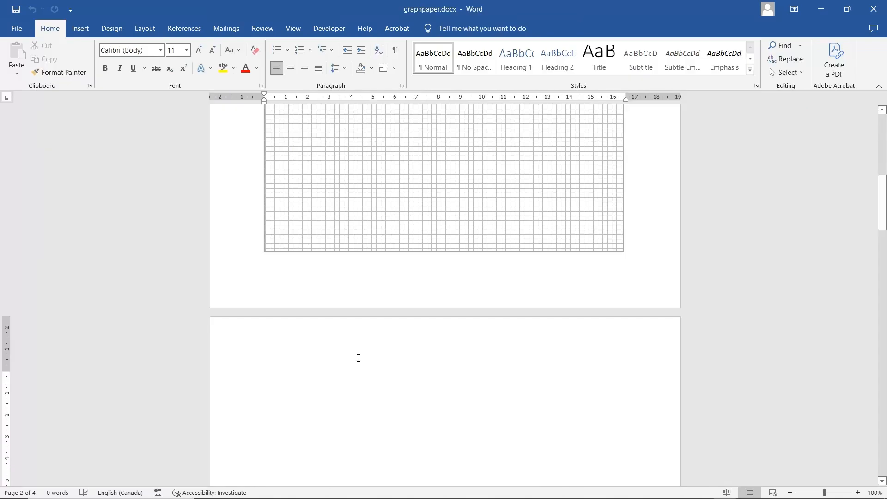
Step: Copy the grid-filled rectangle and paste it onto the second page
click(384, 171)
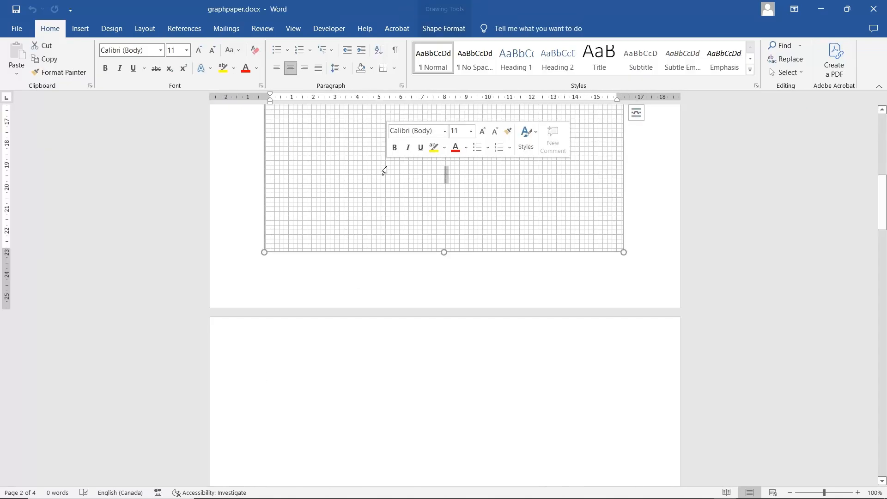
right_click(293, 252)
click(323, 284)
click(305, 380)
right_click(304, 380)
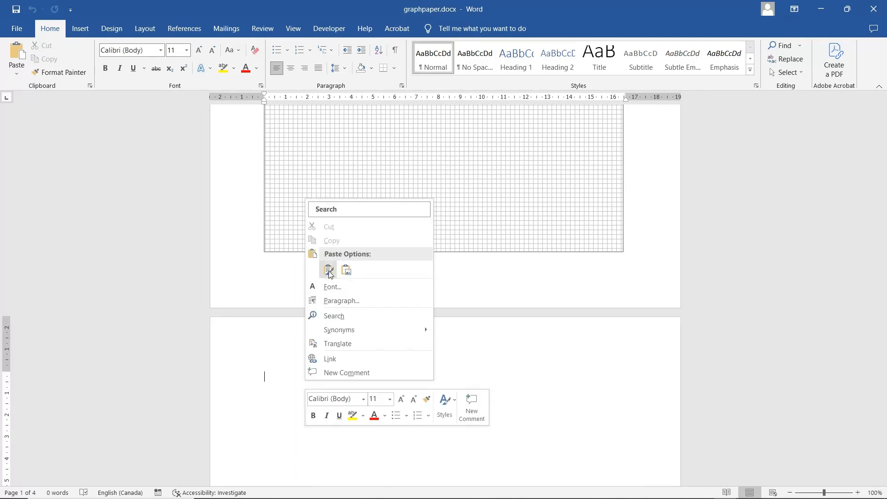
click(329, 272)
click(362, 359)
scroll(363, 359, down, 10)
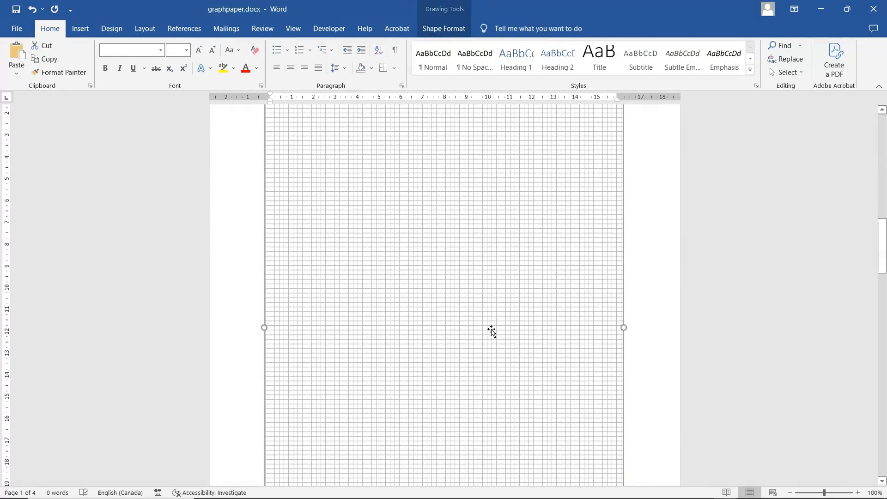
Step: Save the document and deselect the pasted grid rectangle
click(18, 11)
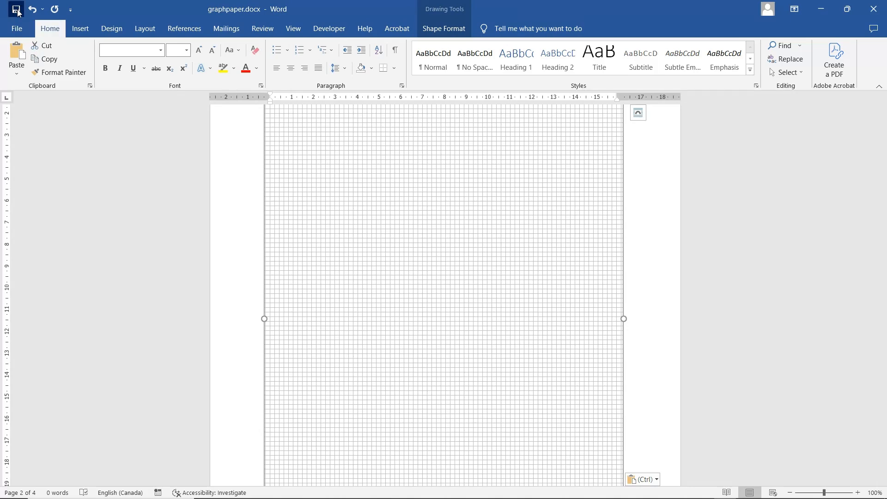
click(638, 124)
scroll(624, 269, down, 3)
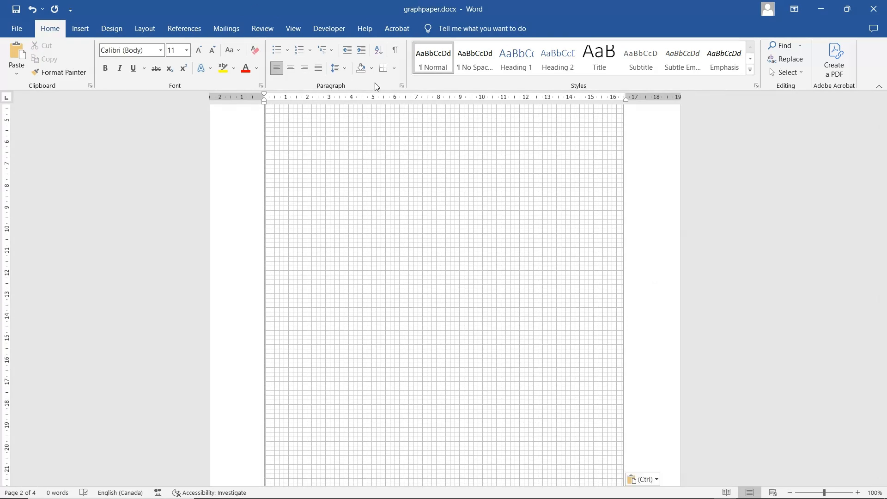
Step: Change the second-page rectangle's pattern fill from the large grid to the smaller, finer grid pattern
click(472, 163)
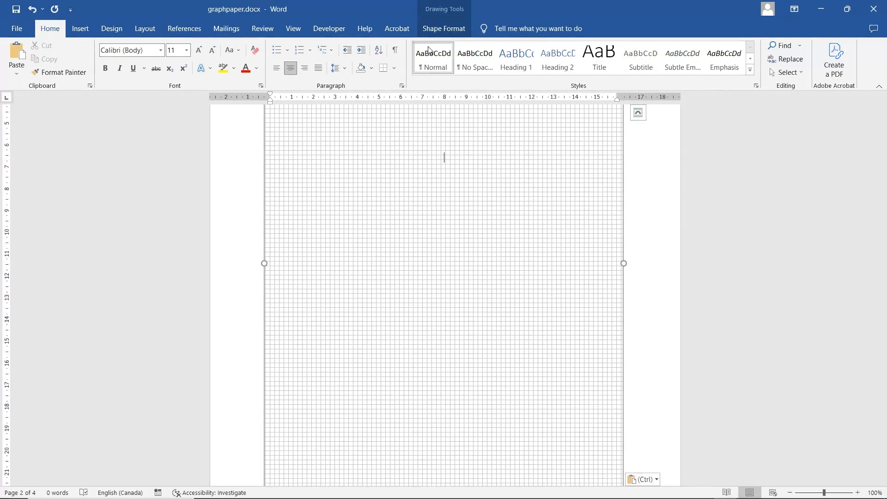
click(444, 28)
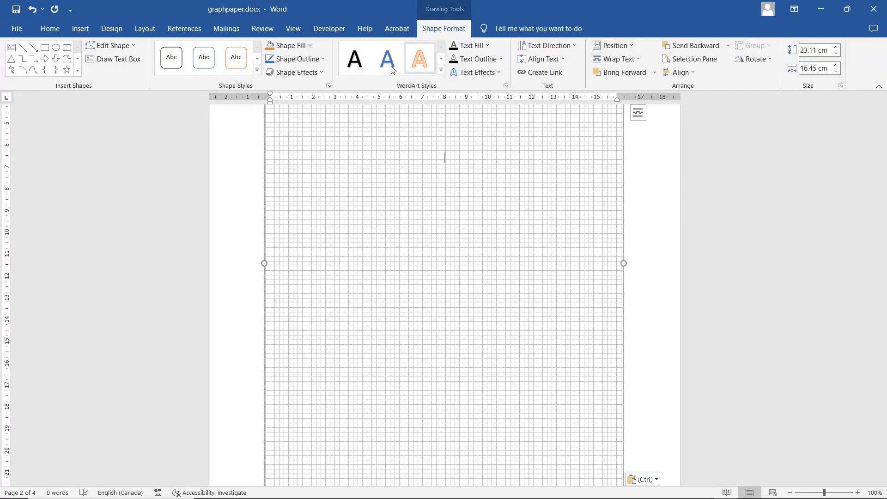
click(329, 86)
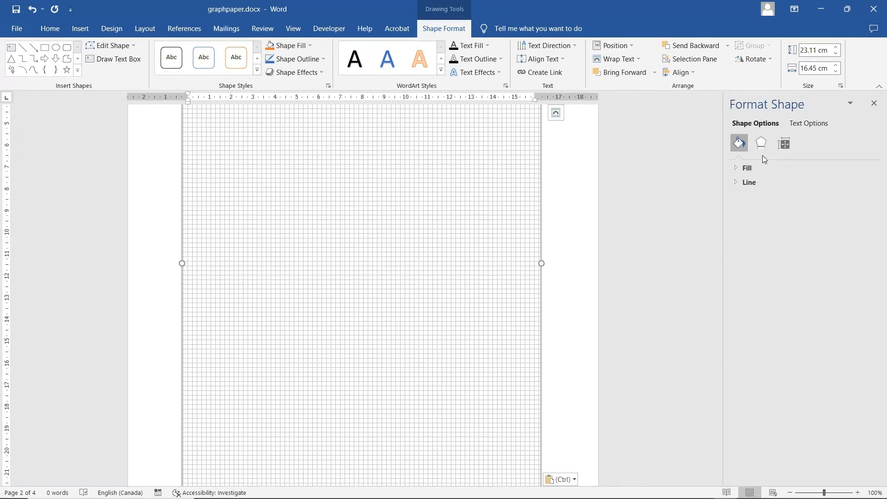
click(733, 167)
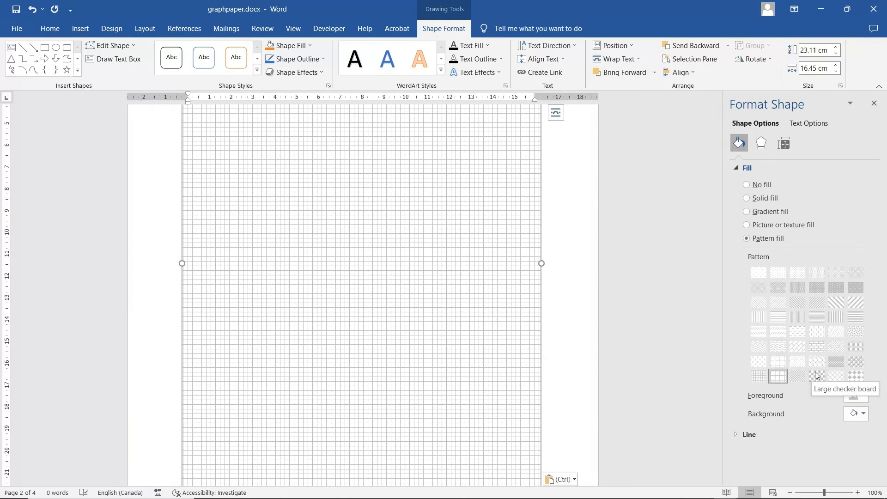
click(760, 380)
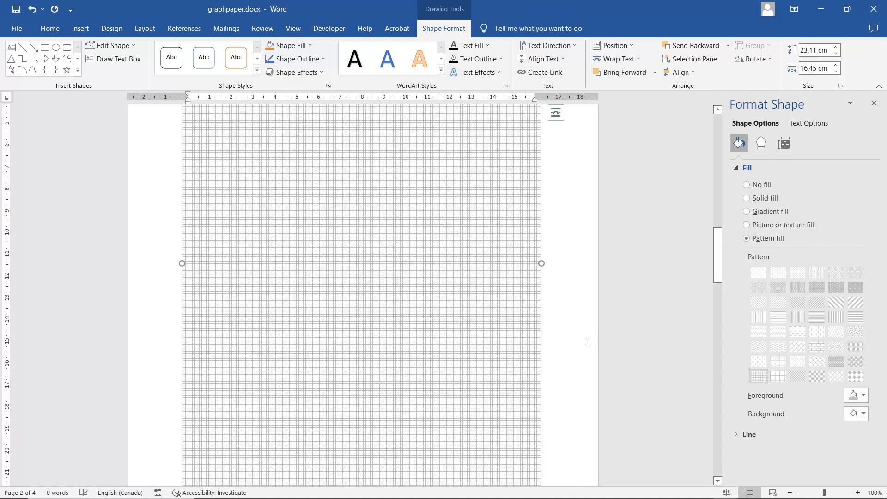
scroll(587, 342, down, 5)
scroll(583, 341, up, 3)
click(536, 327)
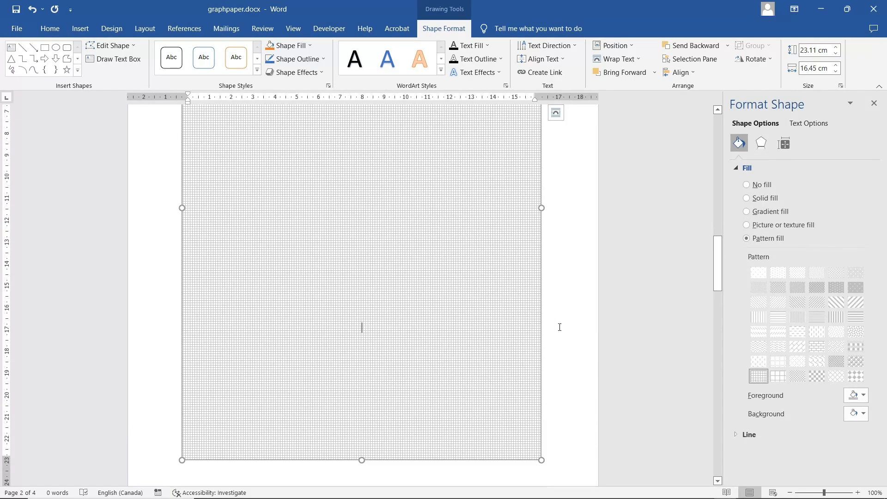
scroll(547, 327, up, 8)
scroll(567, 327, down, 5)
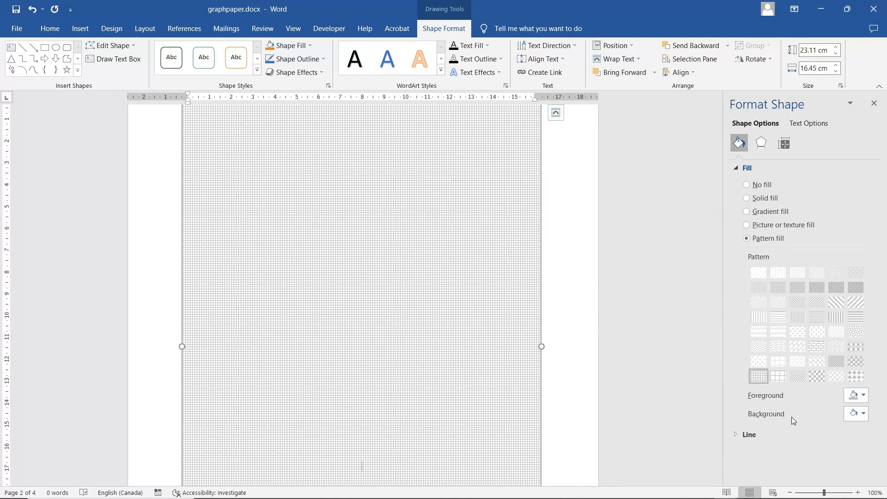
Step: Try a light gold background with a black foreground for the second-page grid pattern
click(864, 414)
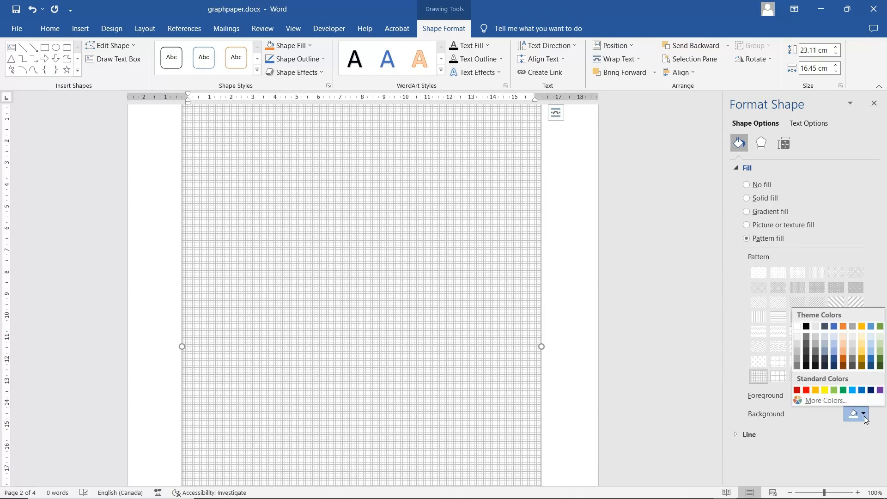
click(863, 343)
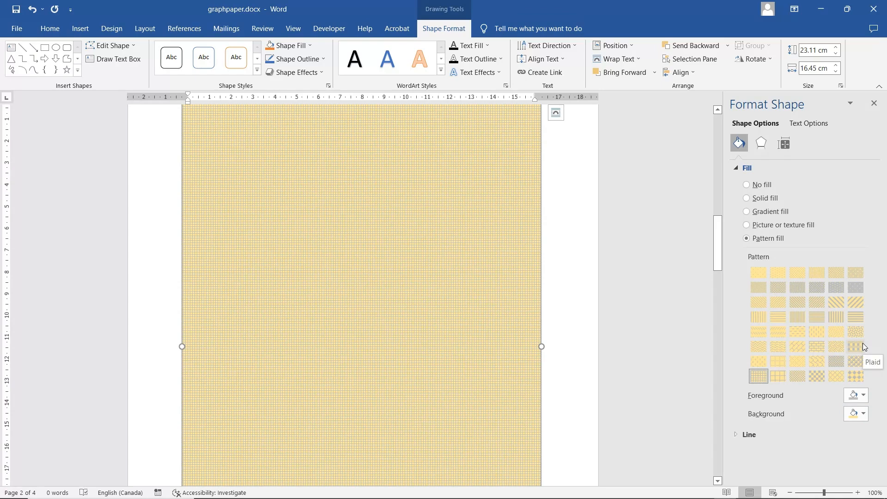
click(864, 397)
click(806, 310)
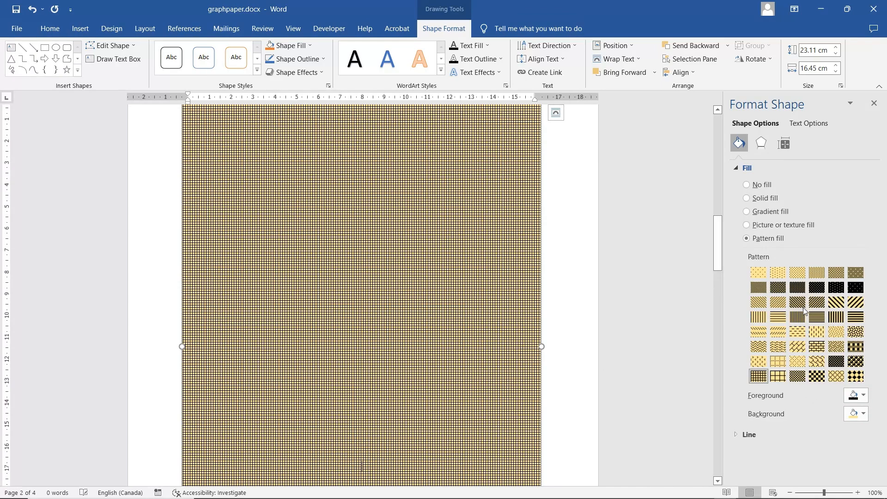
Step: Try grey shades for the grid pattern's foreground with the palest gold background, and deselect the rectangle to check the look
click(863, 396)
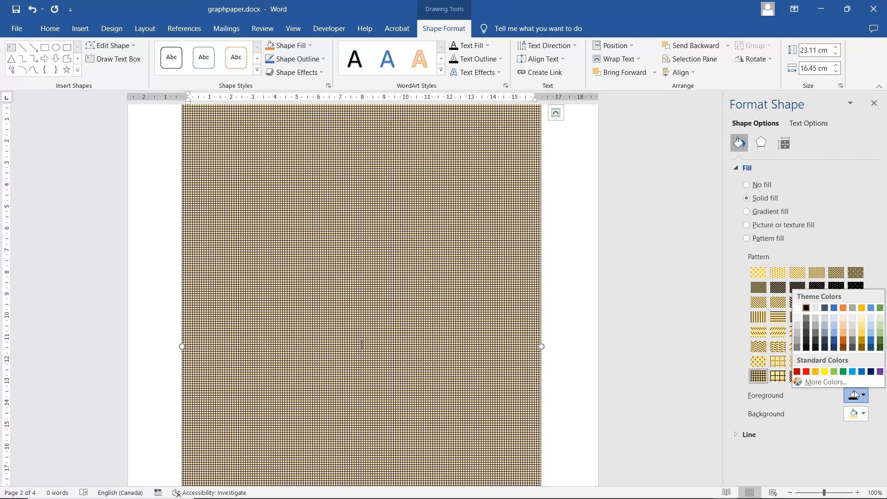
click(796, 346)
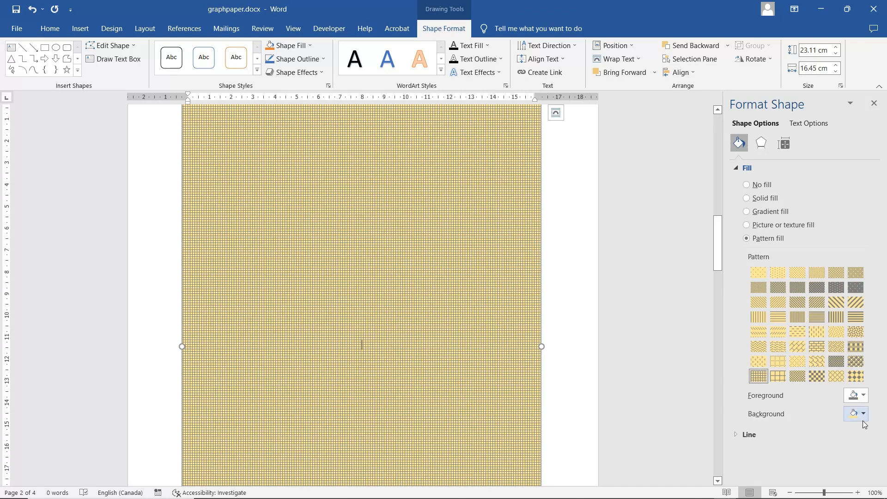
click(863, 396)
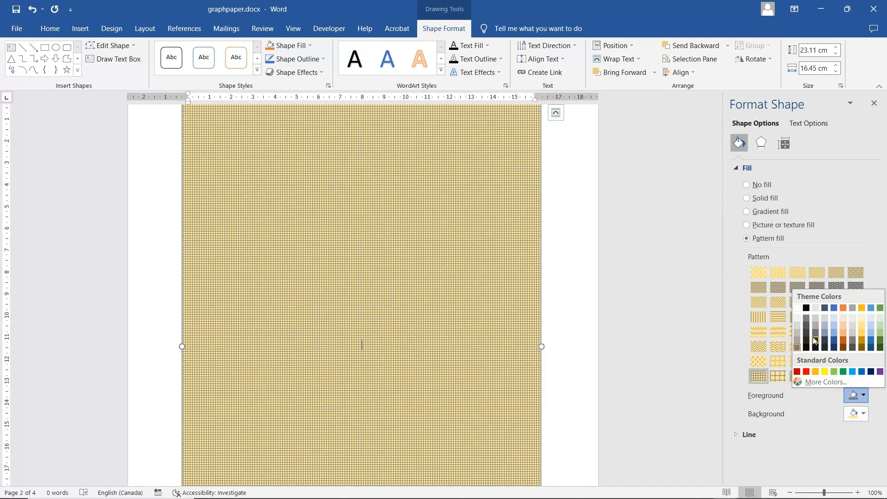
click(797, 342)
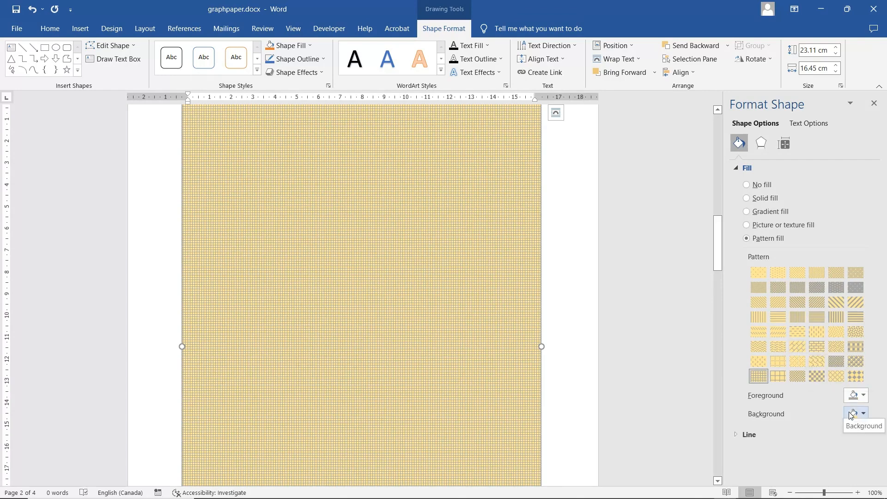
click(866, 414)
click(864, 336)
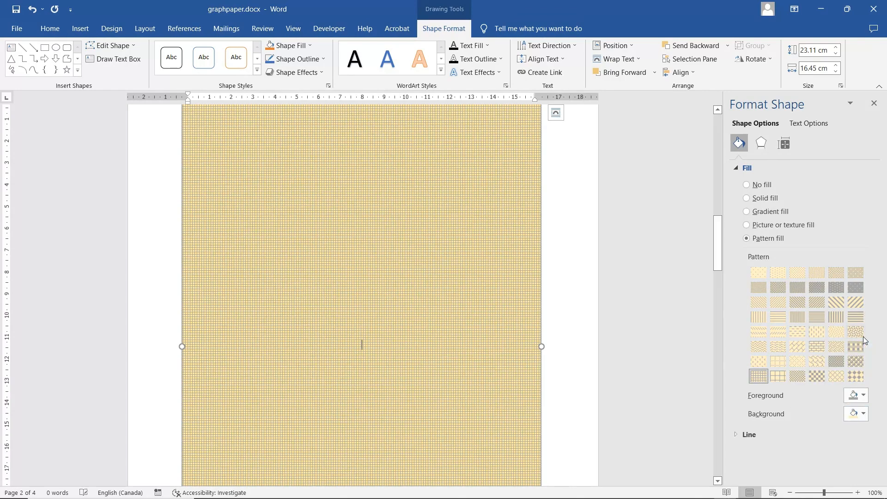
click(584, 329)
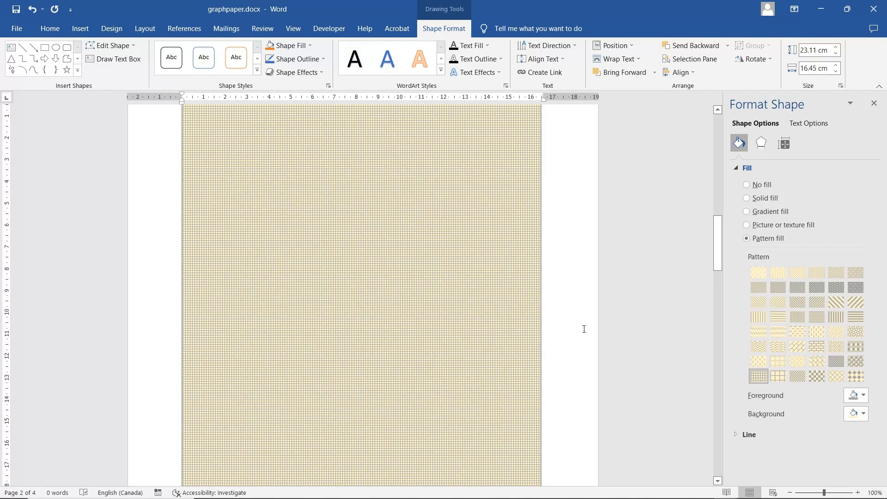
scroll(584, 329, down, 1)
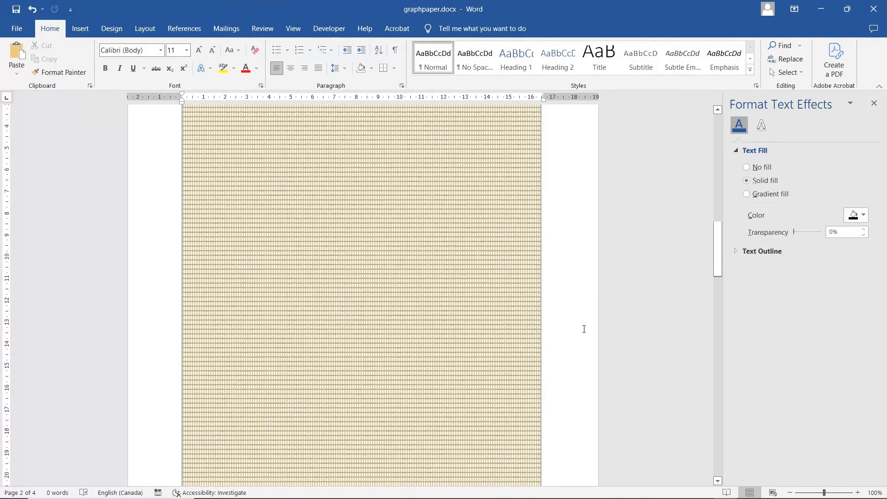
scroll(584, 329, up, 5)
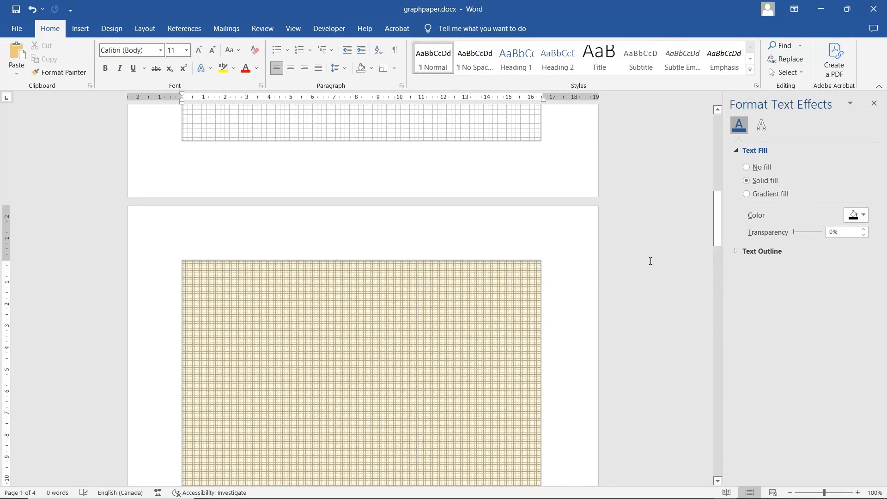
Step: Set the second-page grid pattern's background to white and its foreground to light green
click(499, 324)
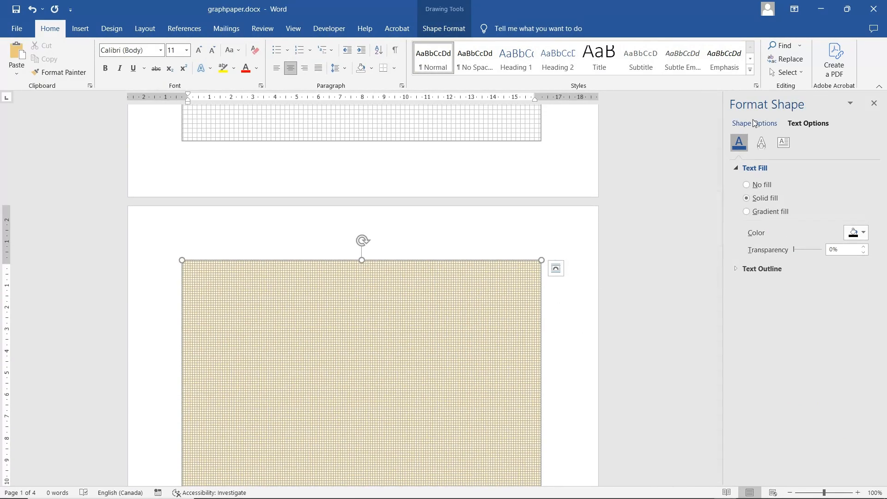
click(755, 123)
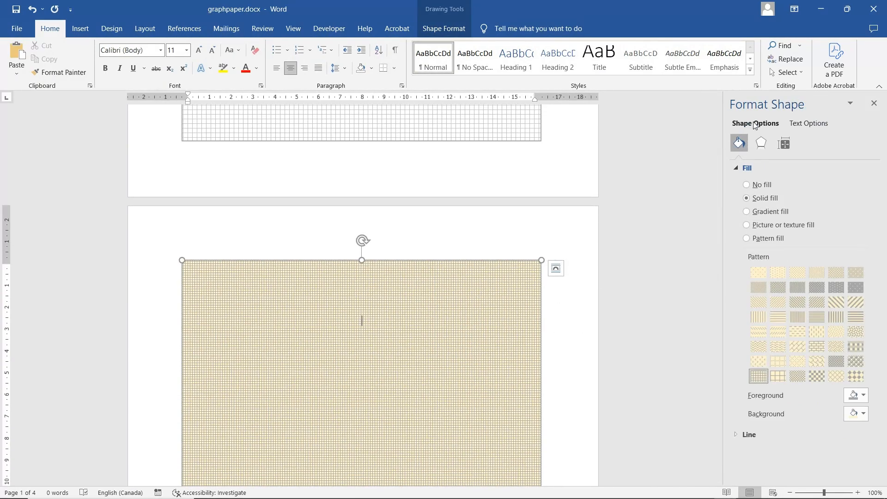
click(864, 415)
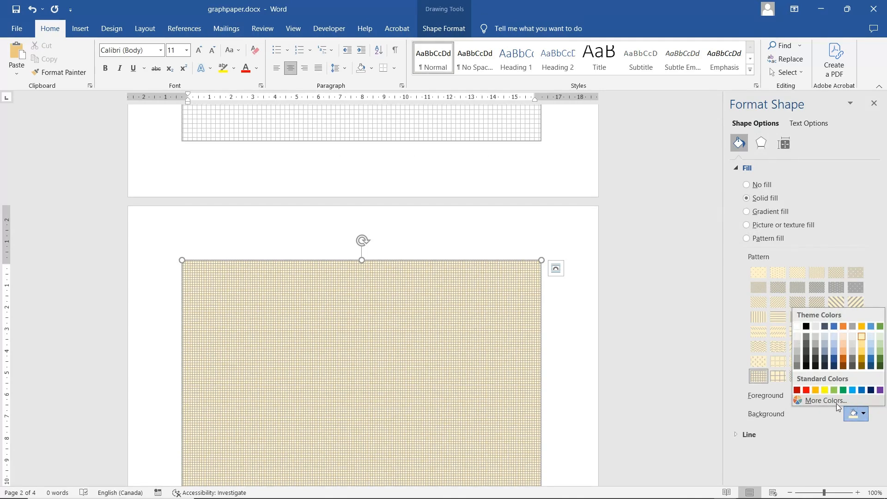
click(797, 326)
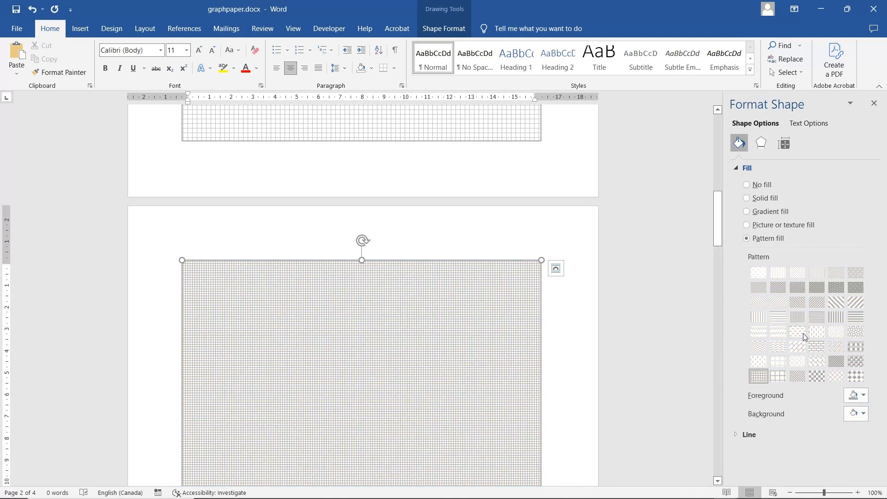
click(863, 396)
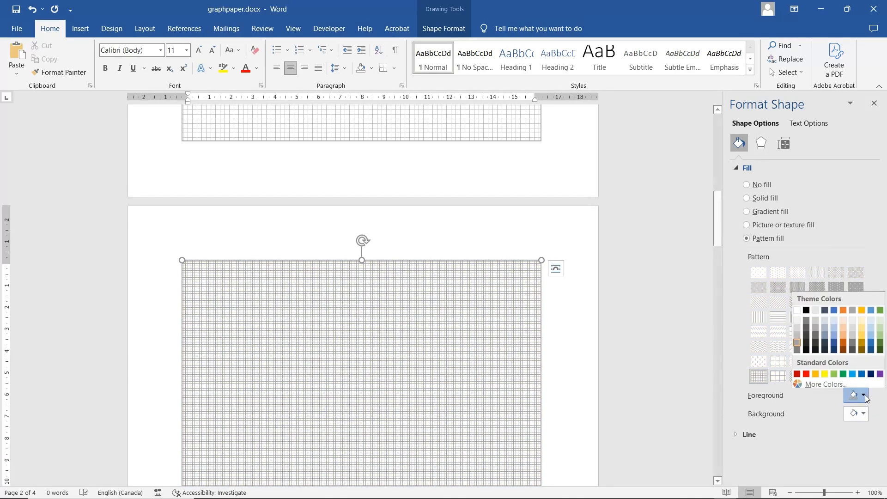
click(880, 335)
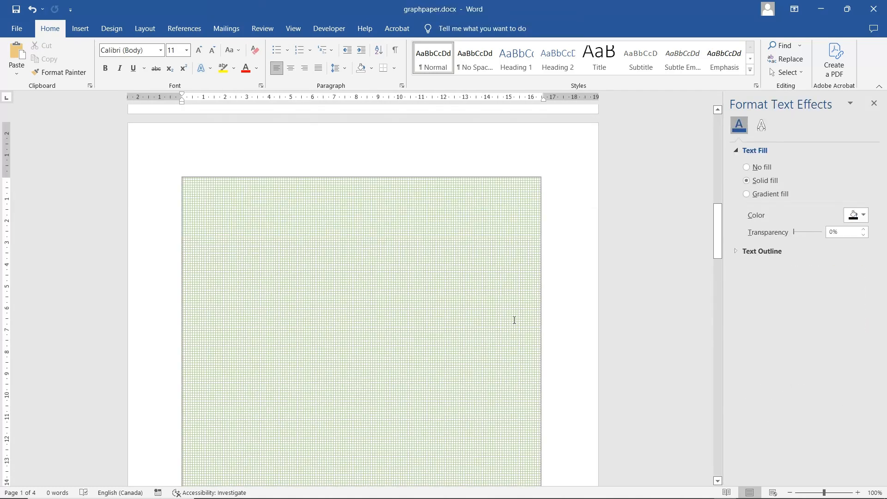
Step: Give the second-page rectangle a light green outline and close the formatting pane
click(514, 319)
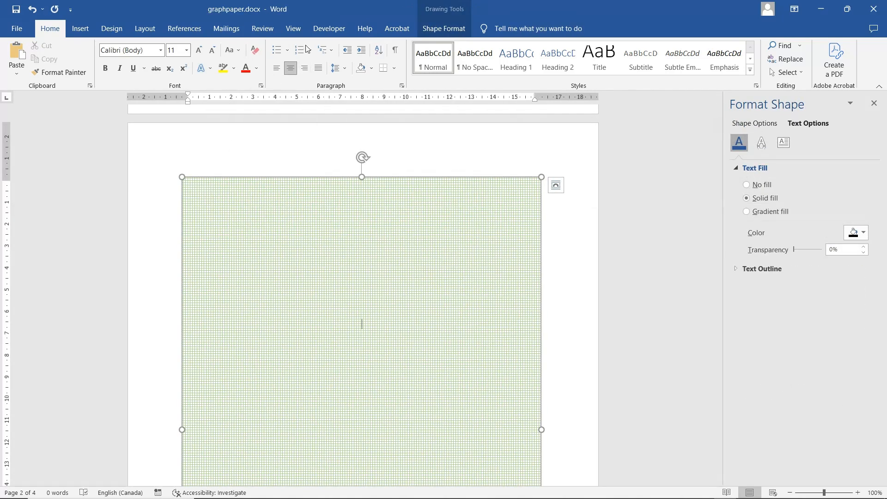
click(443, 28)
click(296, 59)
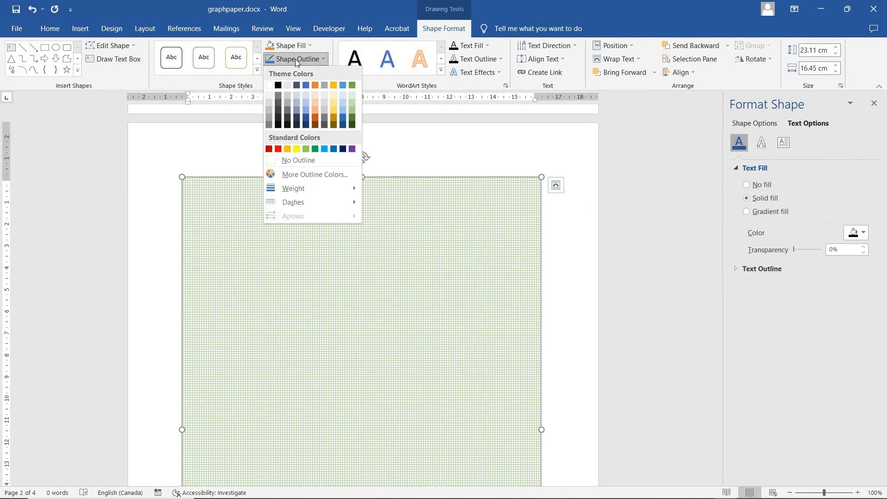
click(353, 104)
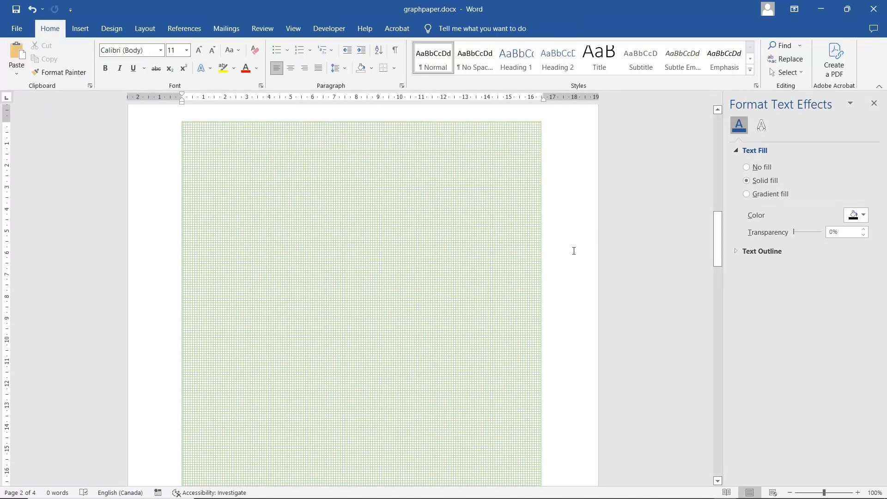
click(874, 105)
scroll(665, 206, up, 8)
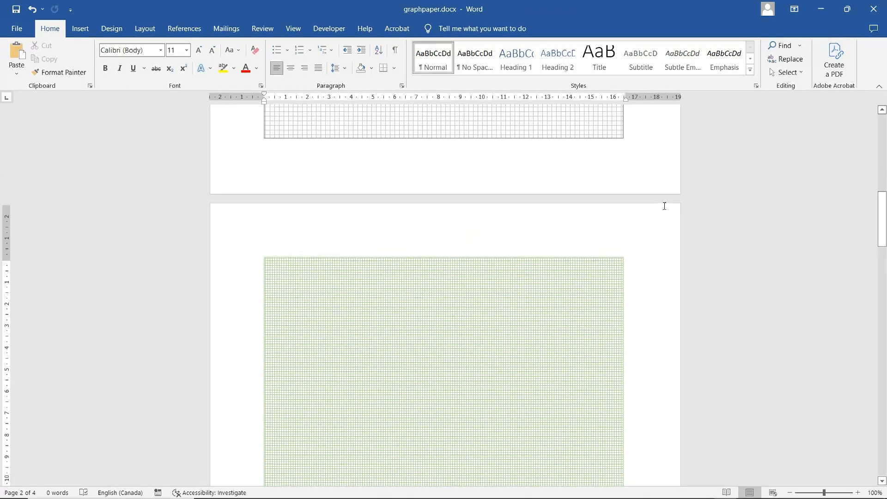
scroll(619, 230, up, 3)
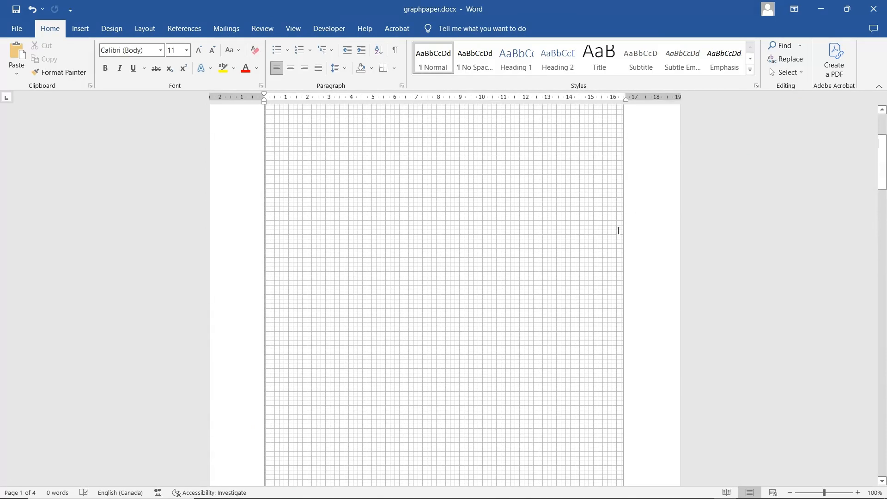
scroll(619, 230, up, 2)
scroll(652, 263, down, 10)
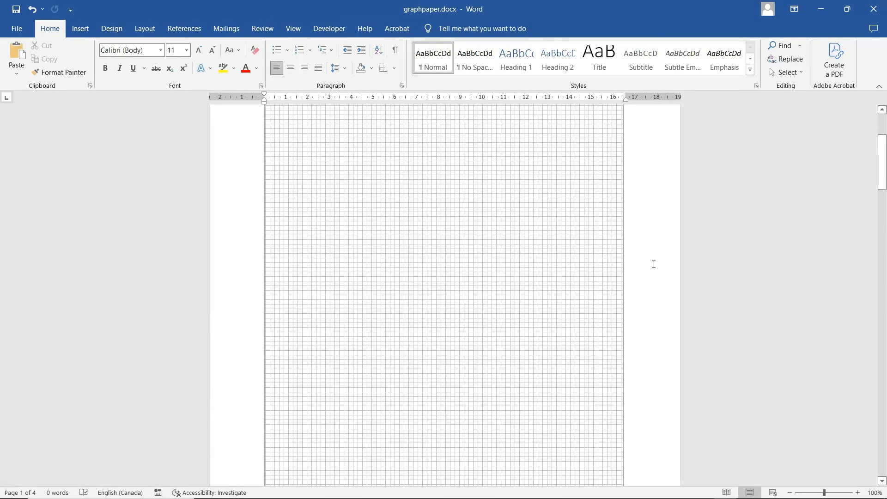